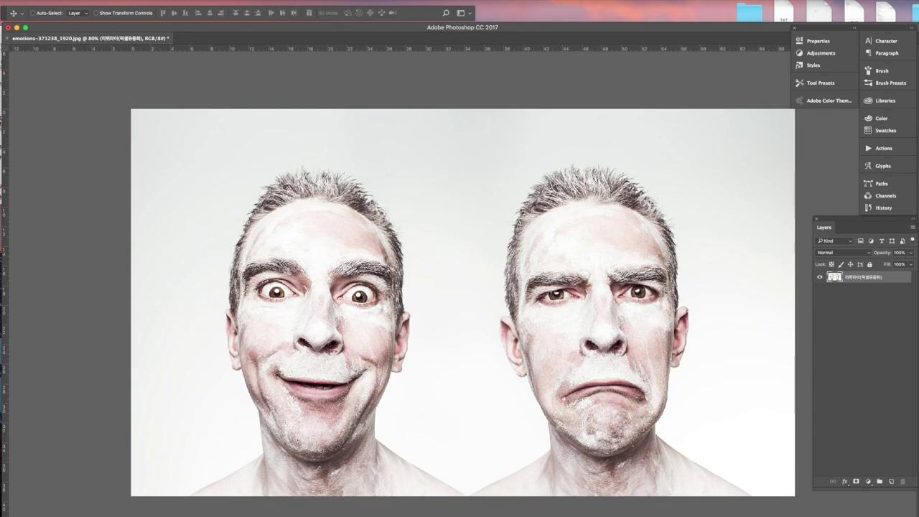
left_click(145, 0)
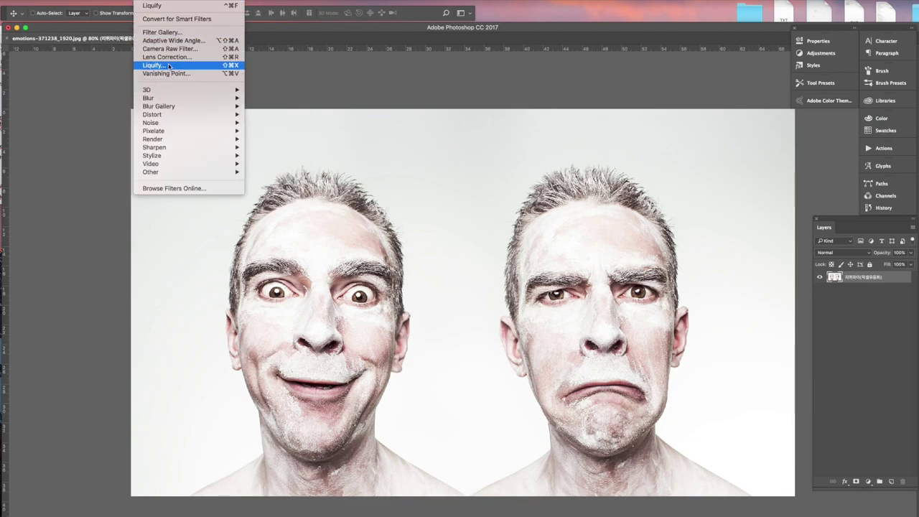
left_click(193, 67)
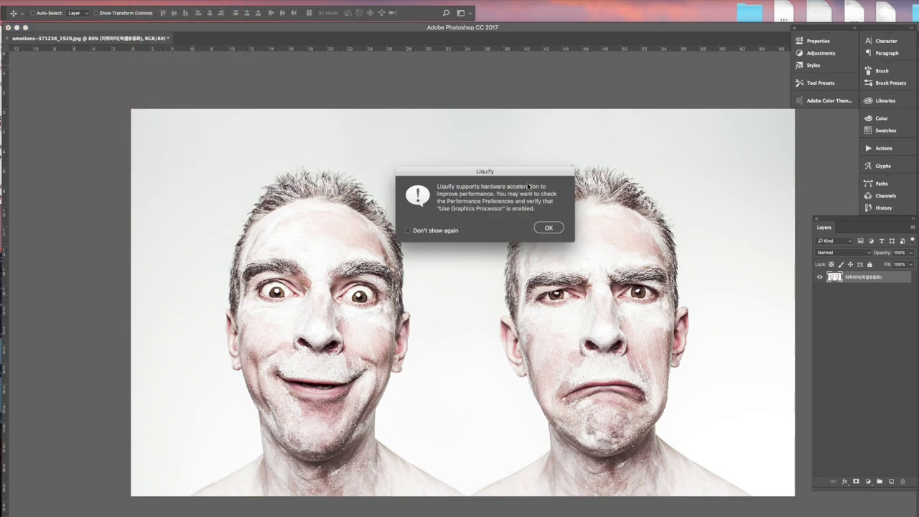
left_click(549, 228)
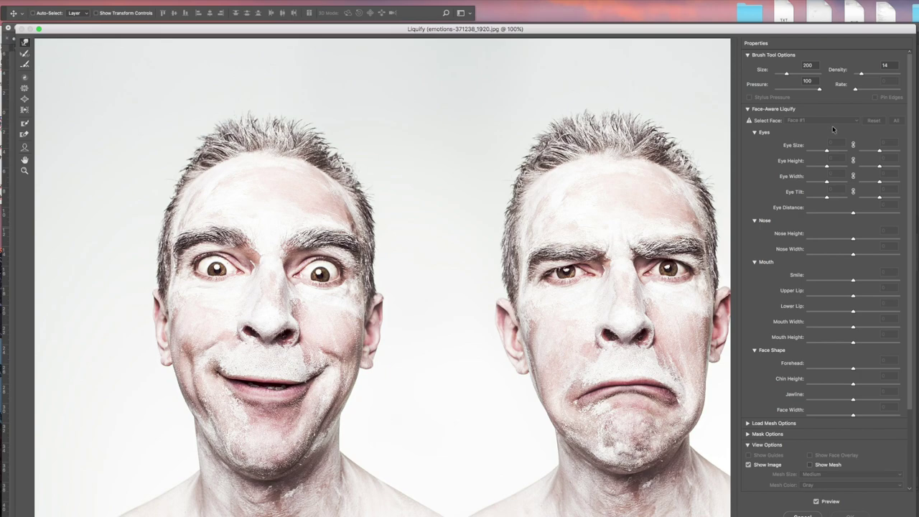
key("Return")
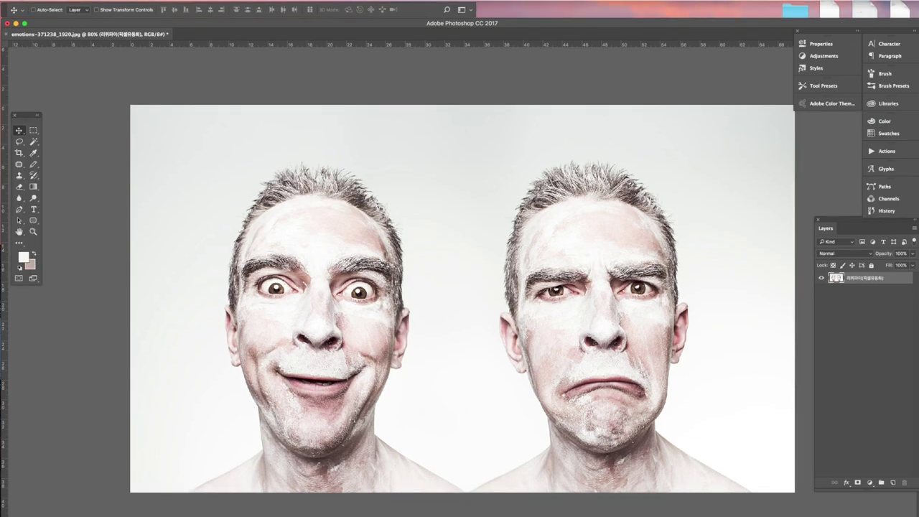
Enable Use Graphics Processor in the Performance preferences.
left_click(33, 0)
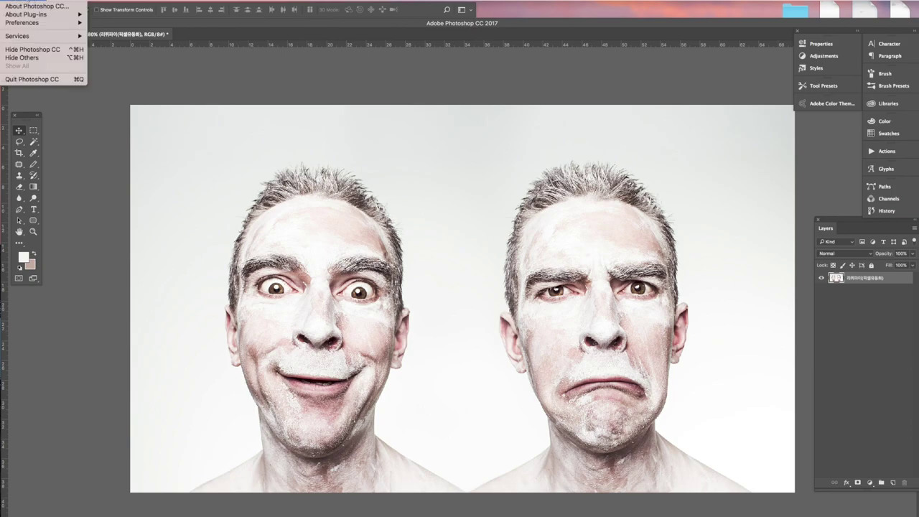
left_click(25, 2)
left_click(20, 1)
mouse_move(21, 26)
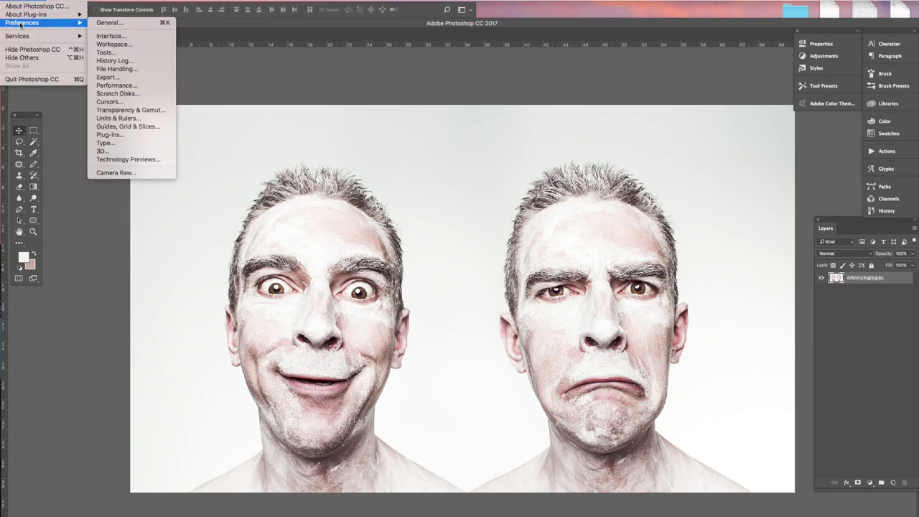
left_click(116, 86)
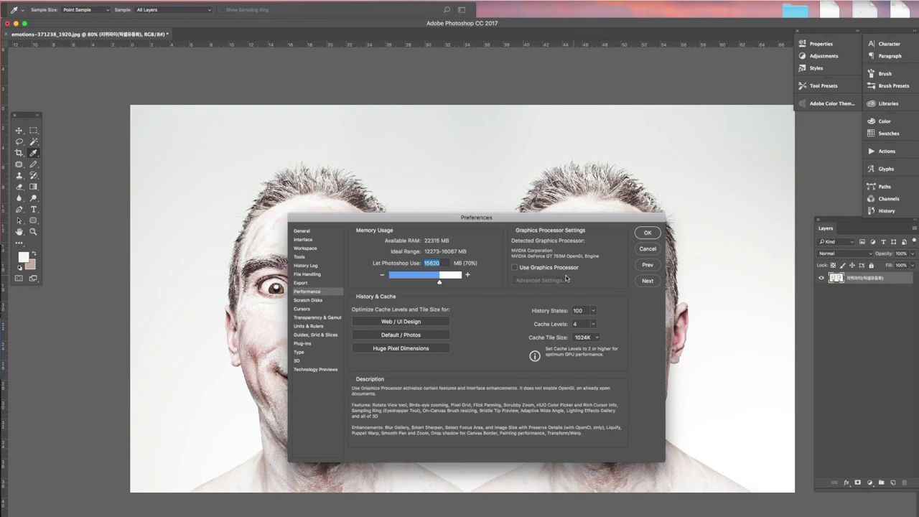
left_click(514, 268)
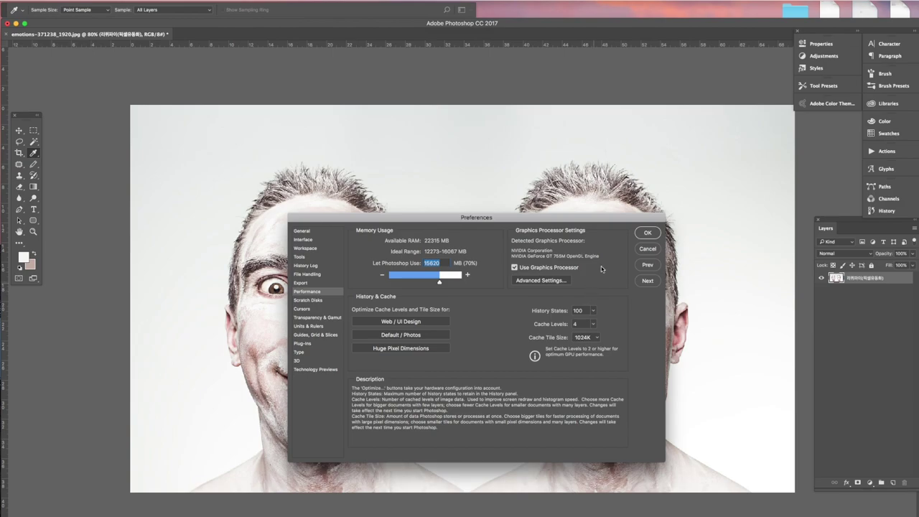
left_click(647, 233)
key("v")
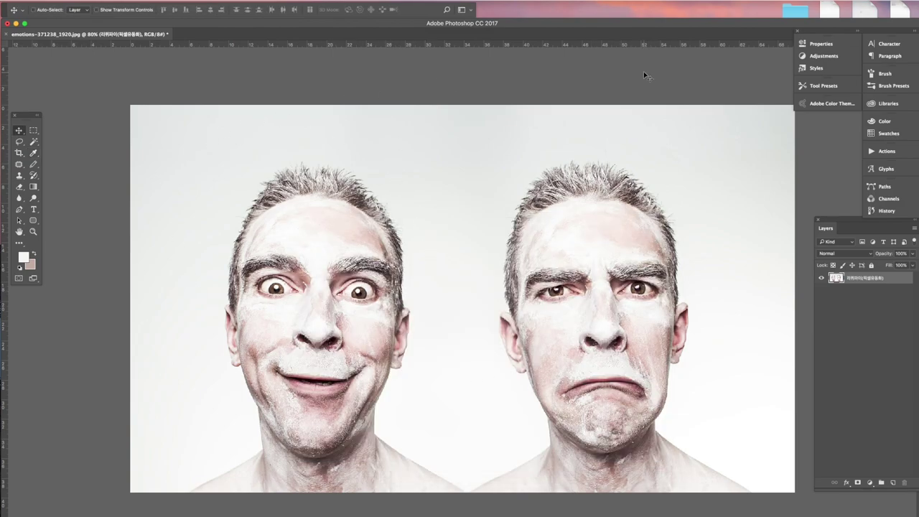
Open the Liquify filter on the photo, activate the Forward Warp tool and shift the window so its settings are visible.
left_click(191, 3)
left_click(217, 95)
left_click(193, 3)
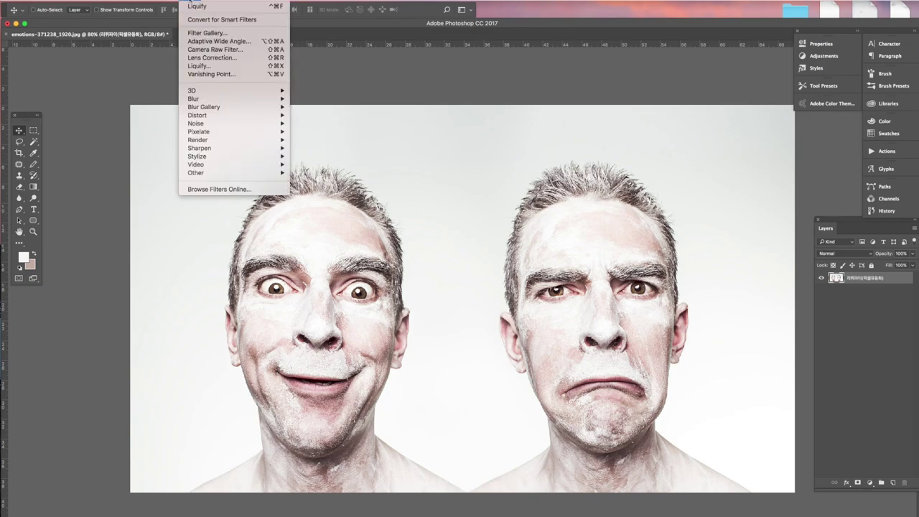
left_click(196, 66)
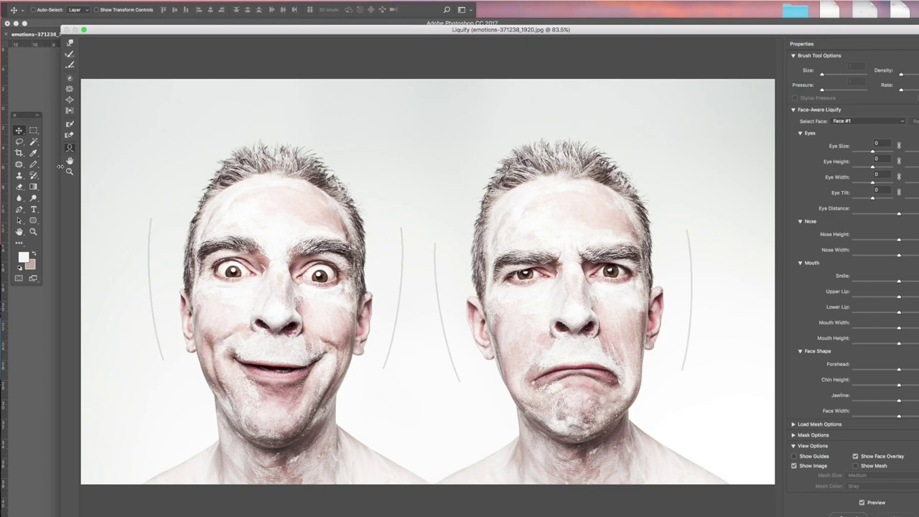
left_click(70, 42)
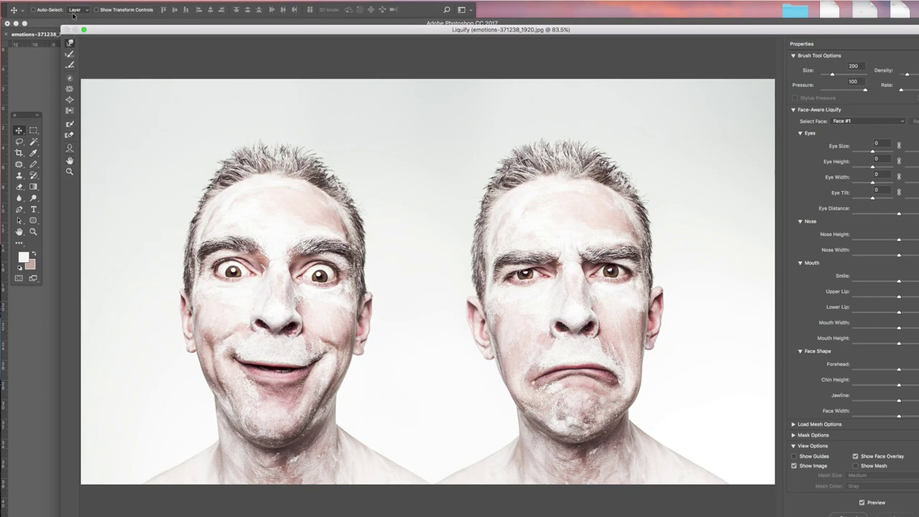
mouse_move(120, 35)
left_mouse_down()
mouse_move(112, 32)
mouse_move(130, 35)
mouse_move(92, 35)
mouse_move(129, 45)
mouse_move(105, 49)
mouse_move(97, 33)
left_mouse_up()
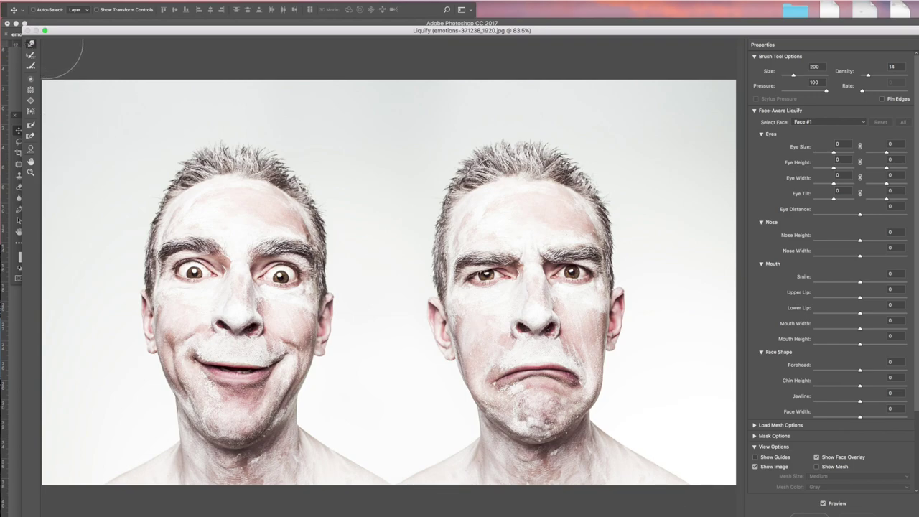
Enlarge the Reconstruct tool's brush to 500, and reduce it to 250.
left_click(31, 45)
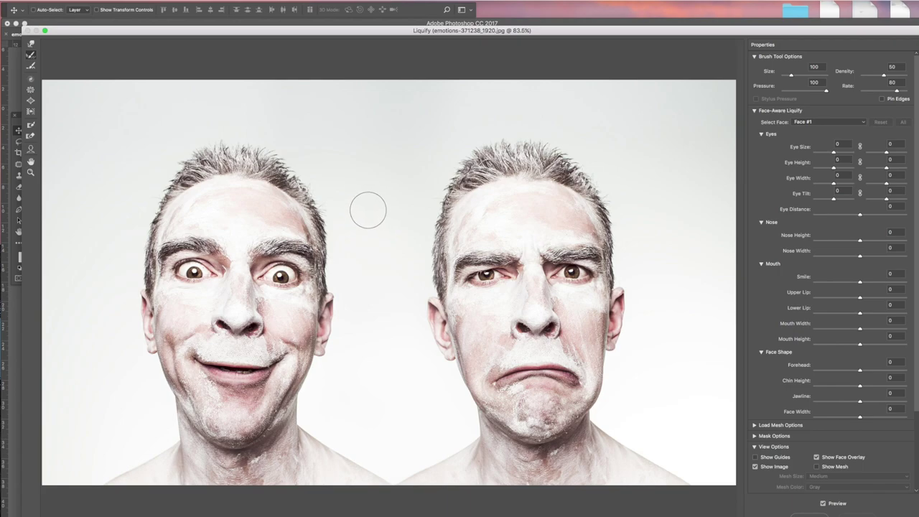
key("bracketright")
key("bracketright")
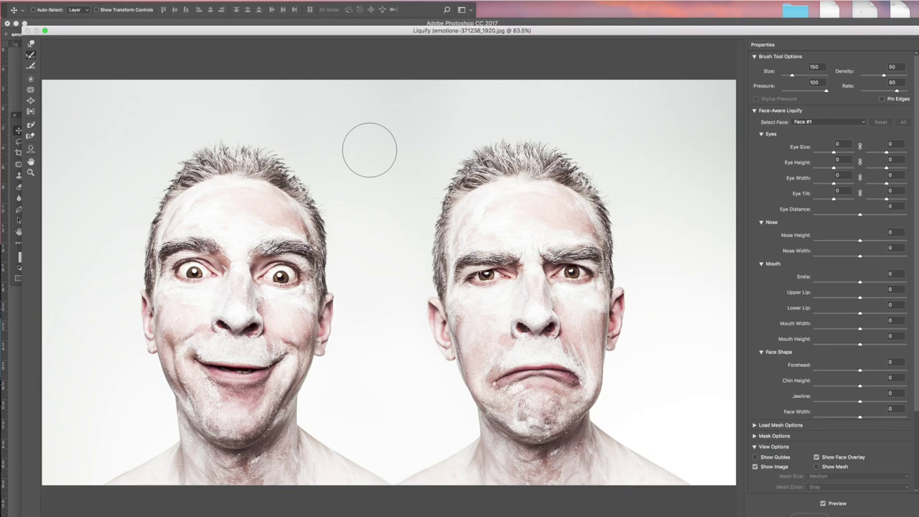
key("bracketright")
key("bracketright")
key("bracketright")
key("bracketright")
key("bracketright")
key("bracketright")
key("bracketright")
key("bracketright")
key("bracketright")
key("bracketright")
key("bracketright")
key("bracketright")
key("bracketright")
key("bracketright")
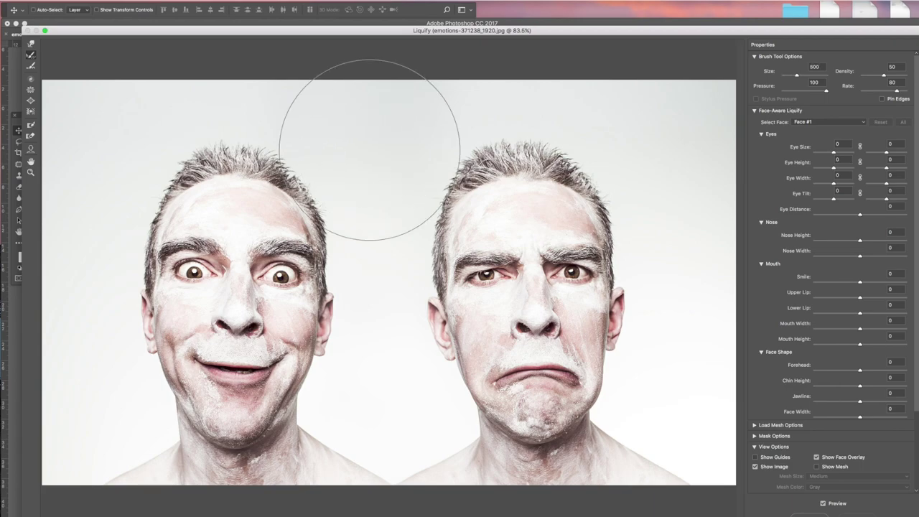
key("bracketleft")
key("bracketleft")
key("bracketleft")
key("bracketleft")
key("bracketleft")
key("bracketleft")
key("bracketleft")
key("bracketleft")
key("bracketleft")
key("bracketleft")
key("bracketleft")
key("bracketleft")
key("bracketleft")
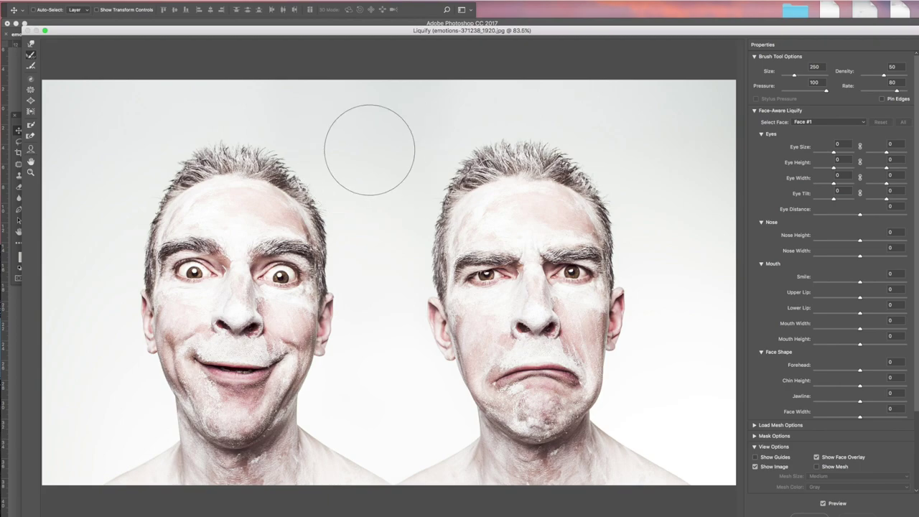
Push the smiling man's jaw on the image's right side outward using the Forward Warp tool at brush size 125.
left_click(31, 45)
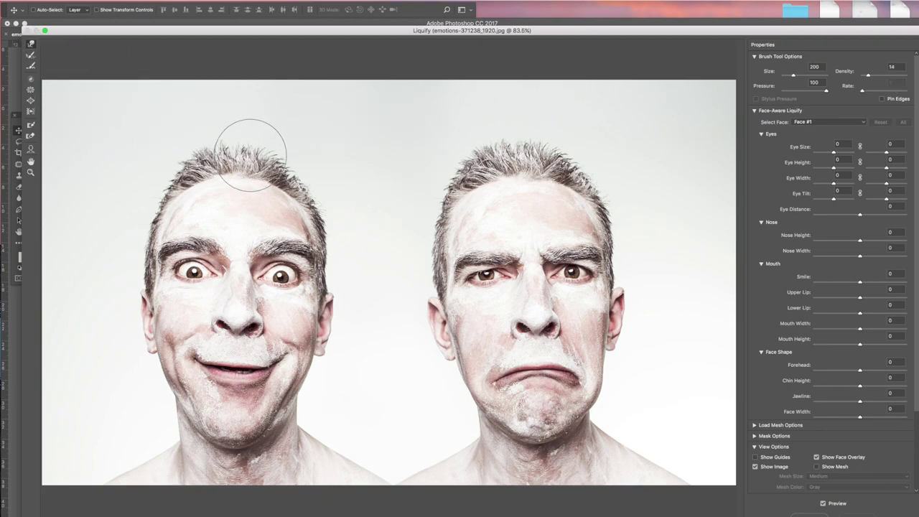
key("bracketleft")
key("bracketleft")
key("bracketleft")
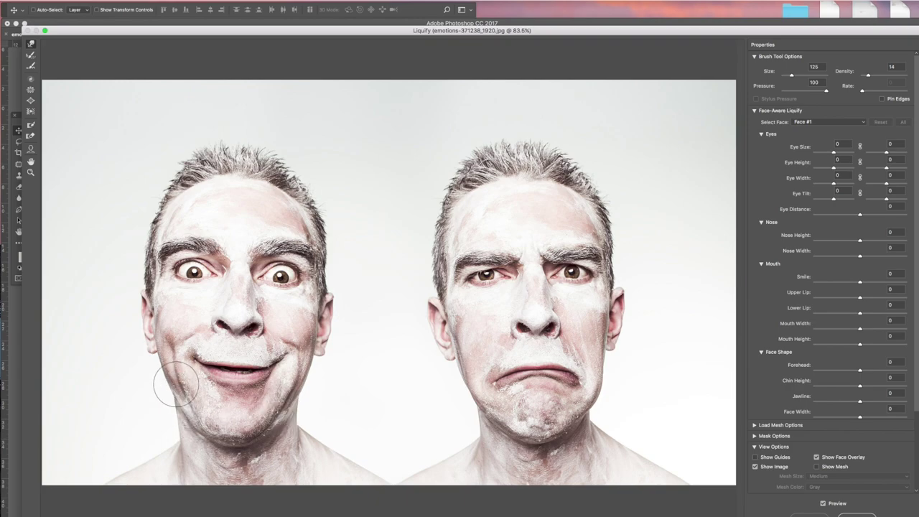
mouse_move(288, 386)
left_mouse_down()
mouse_move(314, 383)
mouse_move(335, 400)
mouse_move(276, 408)
mouse_move(338, 430)
left_mouse_up()
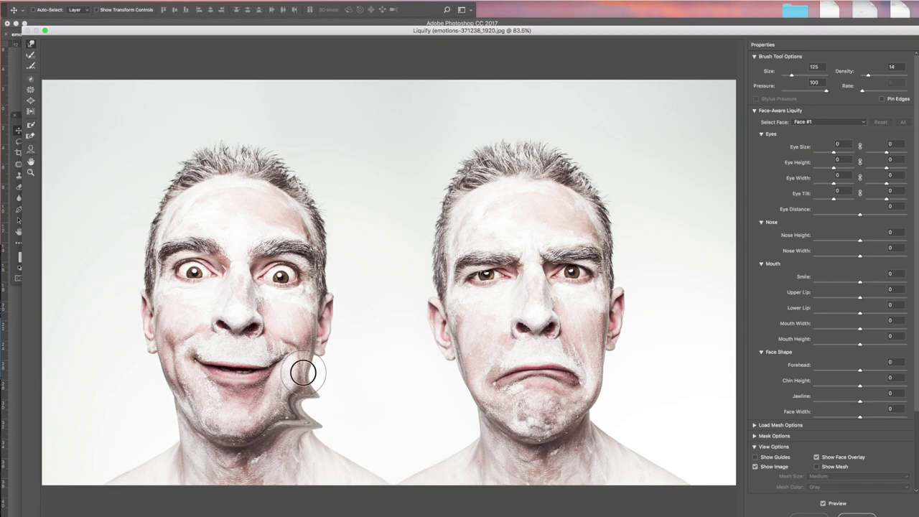
left_click_drag(303, 372, 310, 383)
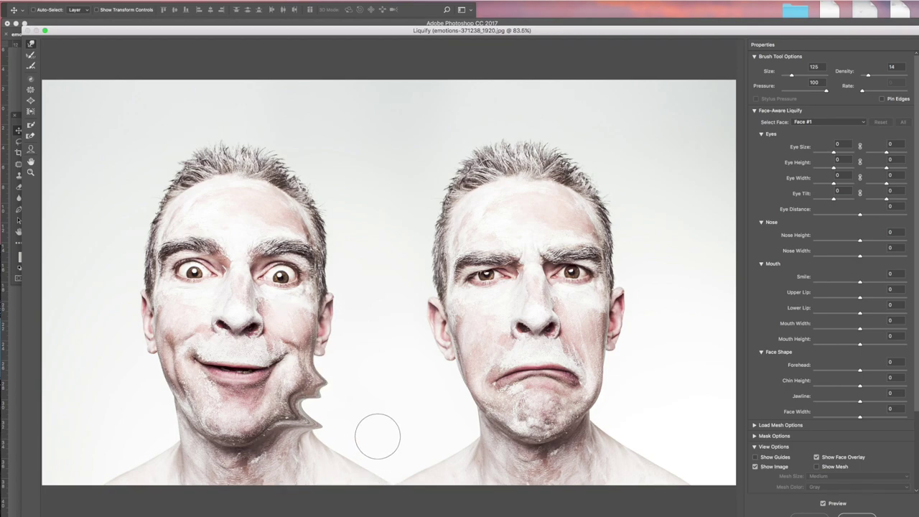
Restore the smiling man's warped jaw with the Reconstruct tool at brush size 175.
left_click(30, 56)
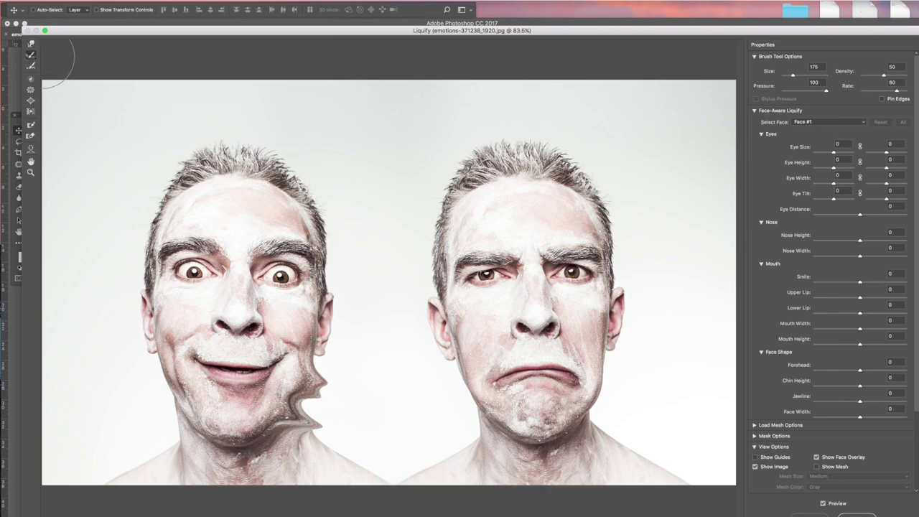
mouse_move(342, 378)
left_mouse_down()
mouse_move(321, 426)
mouse_move(330, 329)
left_mouse_up()
mouse_move(286, 433)
left_mouse_down()
mouse_move(323, 324)
mouse_move(247, 478)
mouse_move(333, 362)
mouse_move(253, 456)
mouse_move(208, 457)
mouse_move(190, 334)
mouse_move(214, 493)
mouse_move(154, 322)
mouse_move(172, 457)
mouse_move(161, 339)
mouse_move(179, 452)
mouse_move(225, 383)
left_mouse_up()
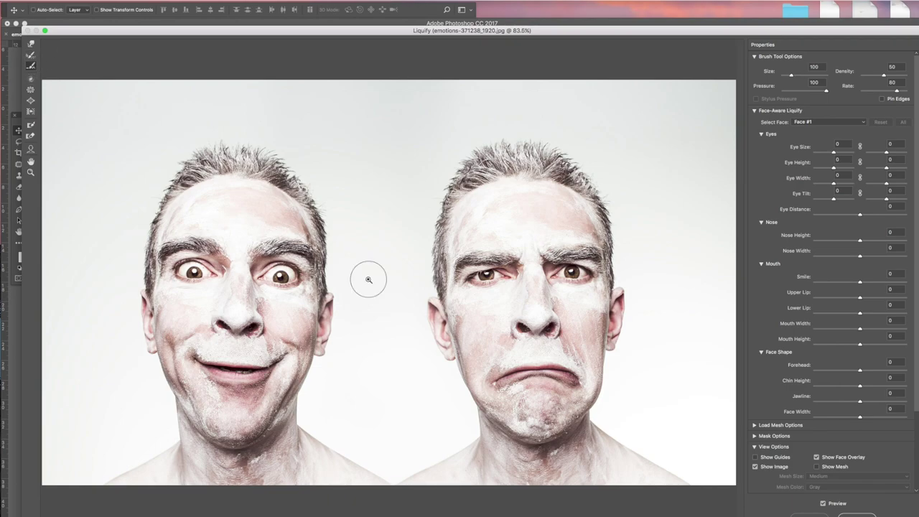
Smooth the outer edge of the frowning man's ear at 300% zoom, using the Smooth tool at brush size 50.
scroll(369, 276, "up", 5)
scroll(369, 278, "up", 3)
scroll(368, 279, "right", 2)
scroll(368, 279, "down", 5)
scroll(369, 279, "right", 3)
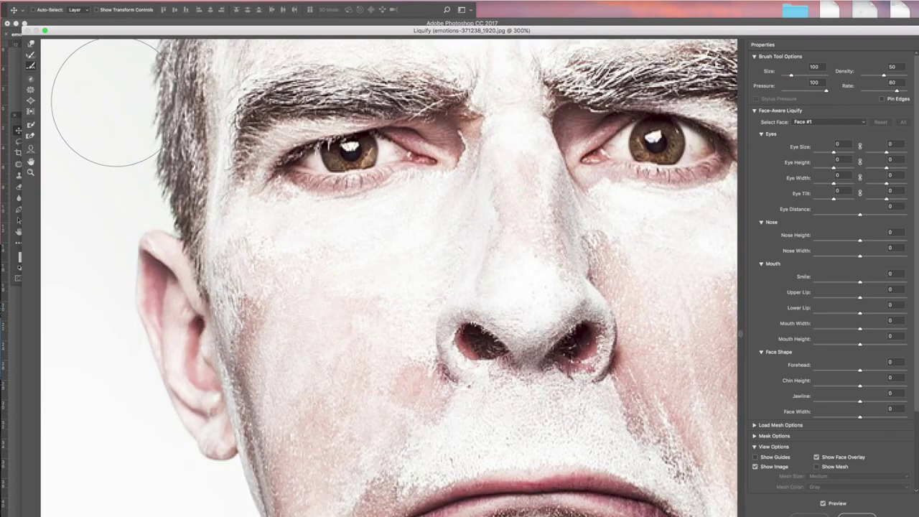
key("bracketleft")
key("bracketleft")
key("bracketleft")
key("bracketleft")
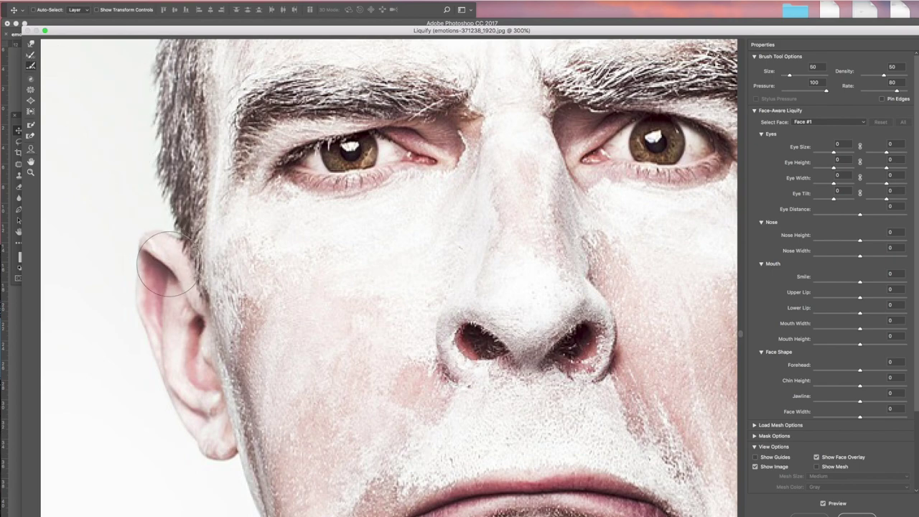
key("bracketleft")
mouse_move(153, 234)
left_mouse_down()
mouse_move(131, 304)
mouse_move(136, 249)
mouse_move(168, 257)
mouse_move(134, 311)
mouse_move(150, 255)
mouse_move(172, 227)
mouse_move(132, 341)
left_mouse_up()
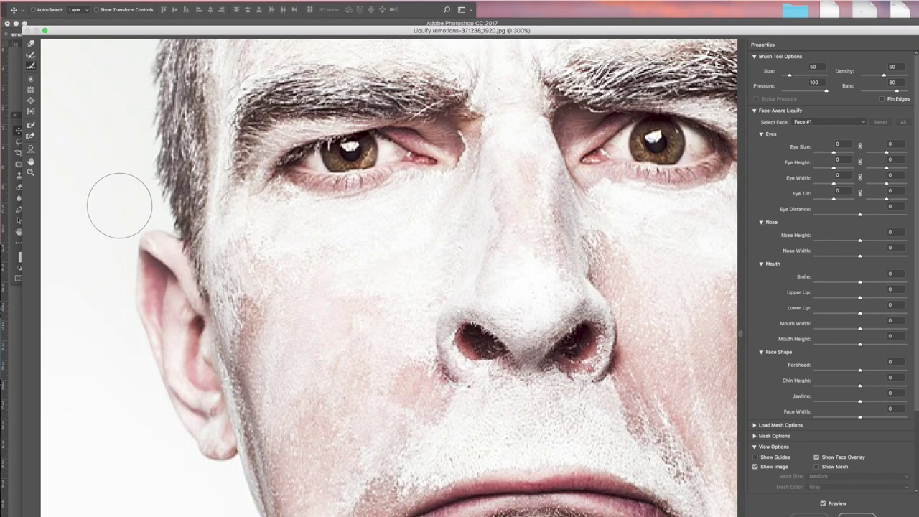
Try to twist the smiling man's nose with the Twirl Clockwise tool at brush size 100, and undo it.
key("super+1")
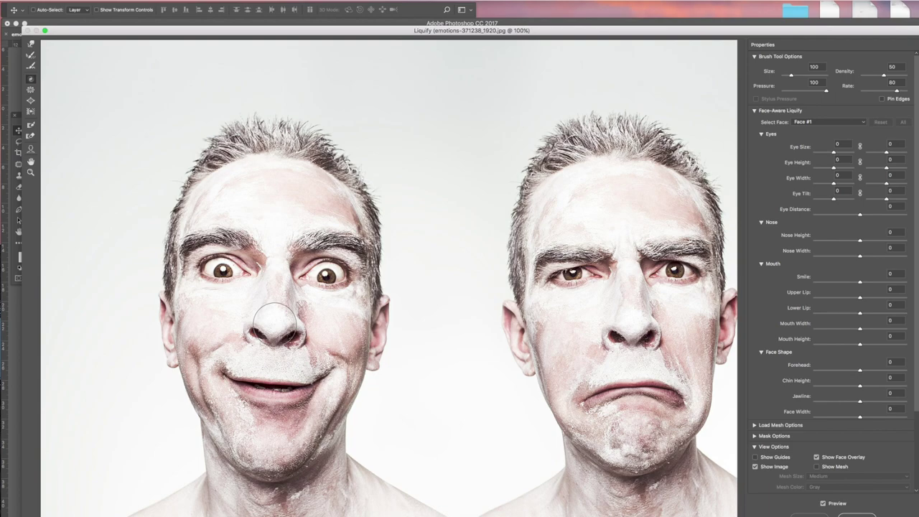
left_click(30, 79)
left_click_drag(274, 330, 272, 327)
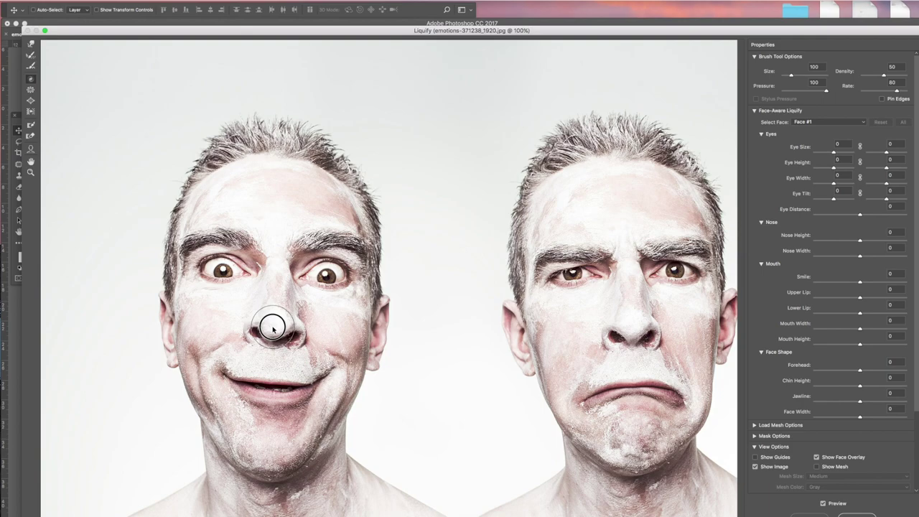
key("super+z")
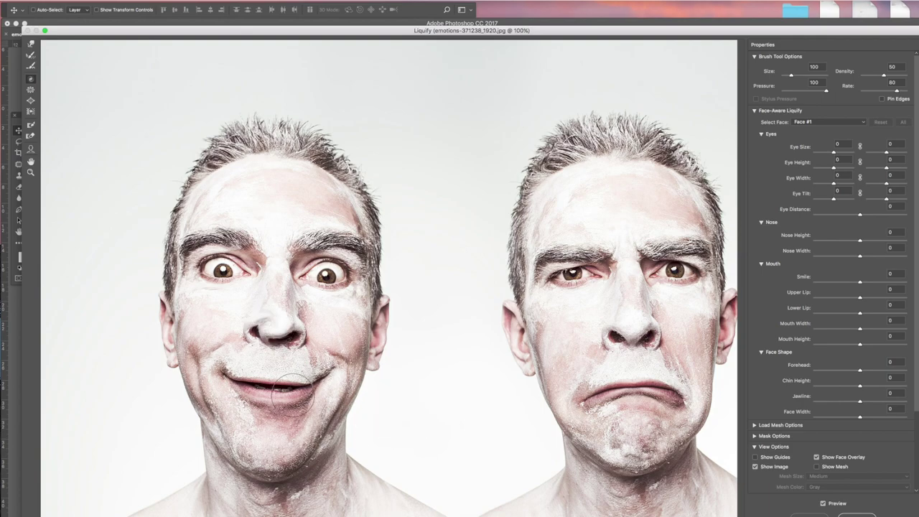
Restore the area around the smiling man's mouth with the Reconstruct tool at brush size 175.
left_click(31, 55)
key("bracketright")
key("bracketright")
key("bracketright")
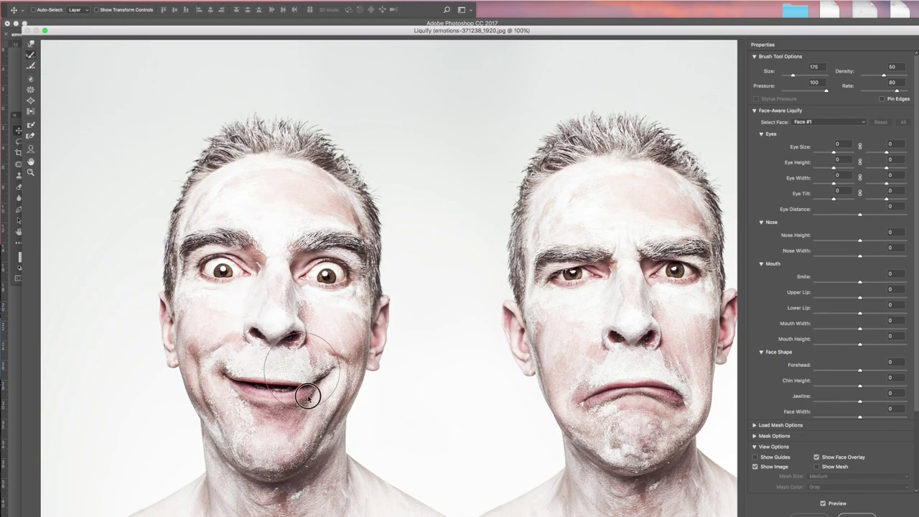
Shrink the smiling man's eye on the image's right side using the Pucker tool at brush size 125.
left_click(30, 90)
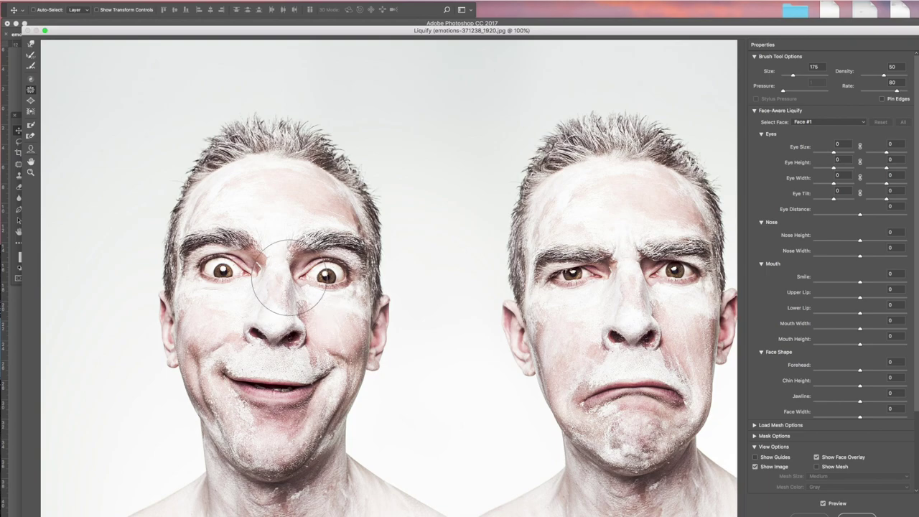
key("bracketleft")
key("bracketleft")
key("bracketleft")
key("bracketleft")
key("bracketleft")
left_click_drag(328, 281, 329, 277)
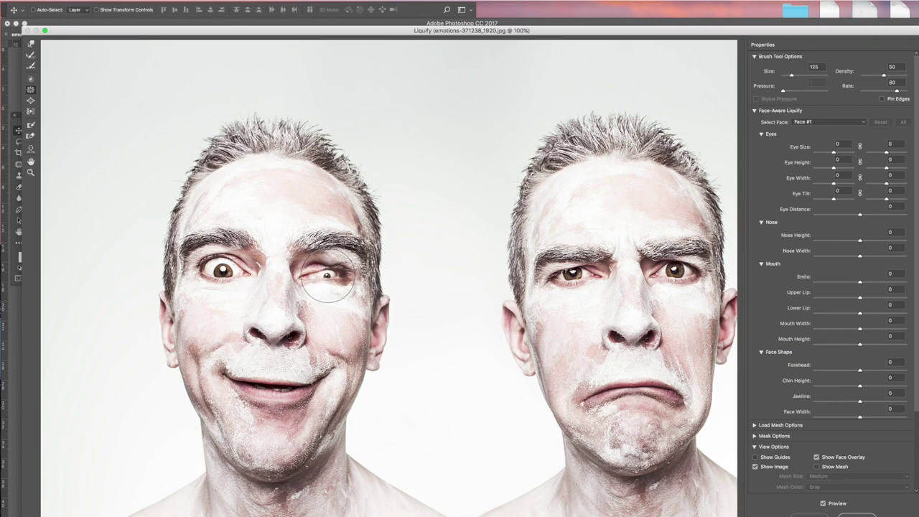
Restore the smiling man's puckered eye with the Reconstruct tool at brush size 175.
left_click(32, 56)
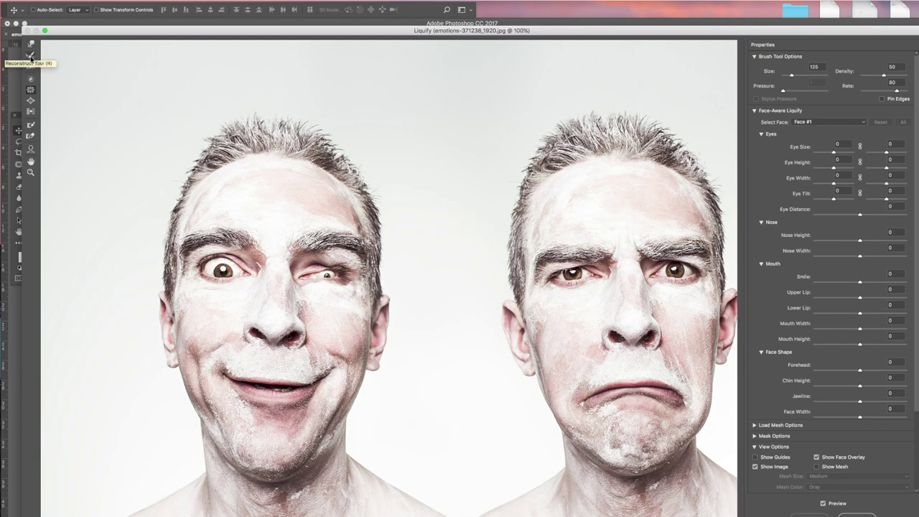
mouse_move(331, 297)
left_mouse_down()
mouse_move(294, 287)
mouse_move(328, 323)
mouse_move(297, 267)
mouse_move(329, 263)
mouse_move(332, 291)
left_mouse_up()
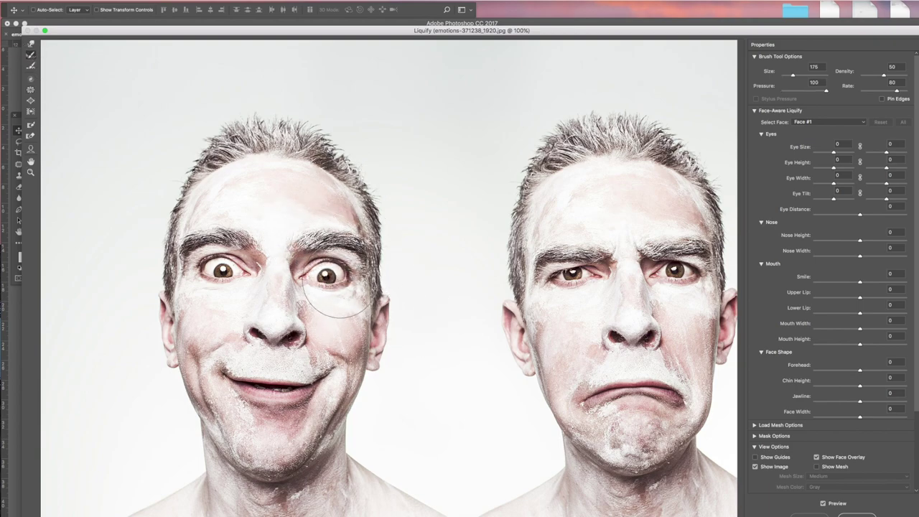
Enlarge the smiling man's eye on the image's right side with the Bloat tool at brush size 80, and restore it with the Reconstruct tool.
left_click(31, 102)
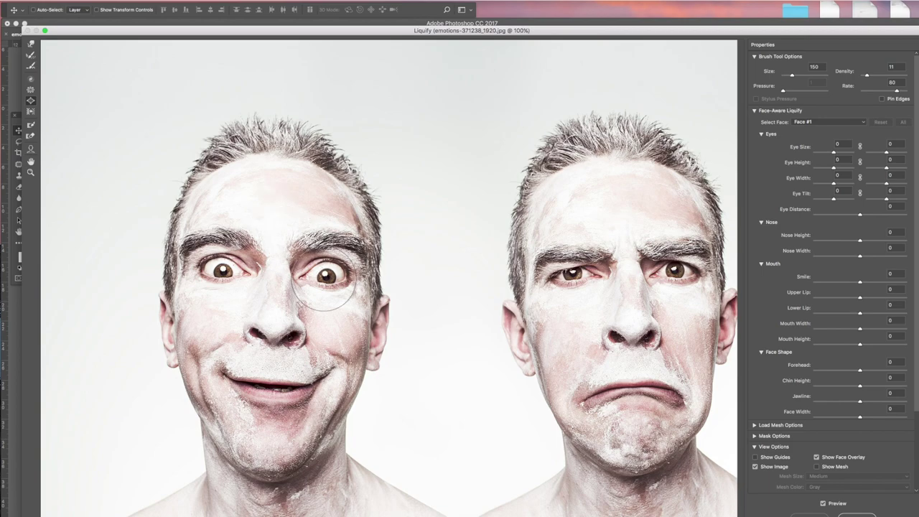
key("bracketleft")
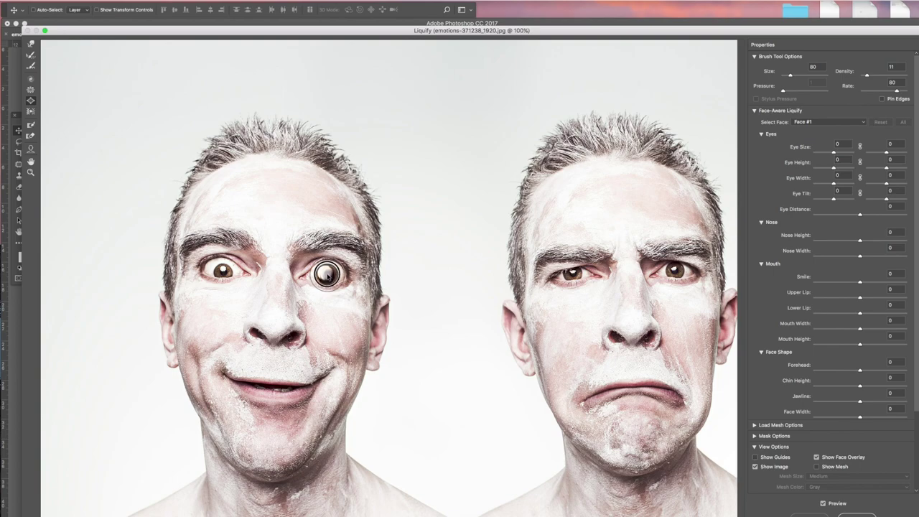
left_click(30, 55)
left_click_drag(327, 273, 312, 274)
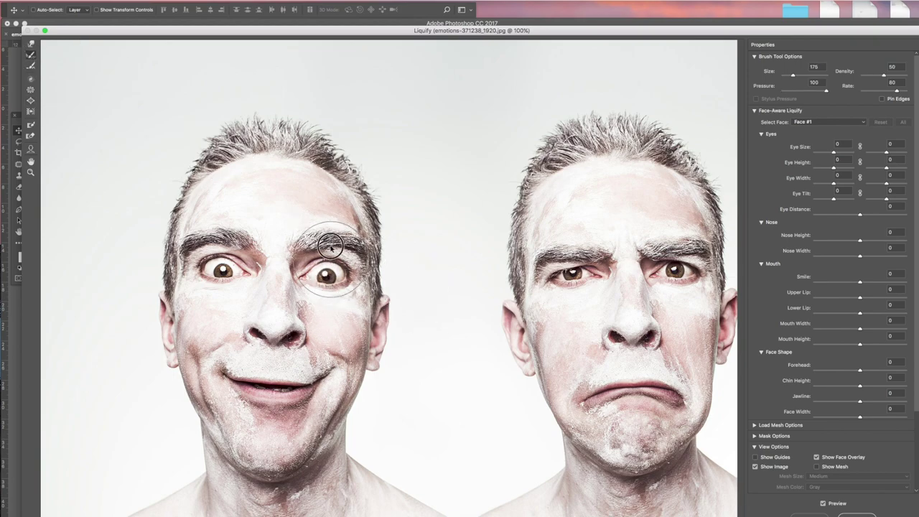
Push the sides of the smiling man's head inward with the Push Left tool at brush size 300, and restore them with the Reconstruct tool.
key("w")
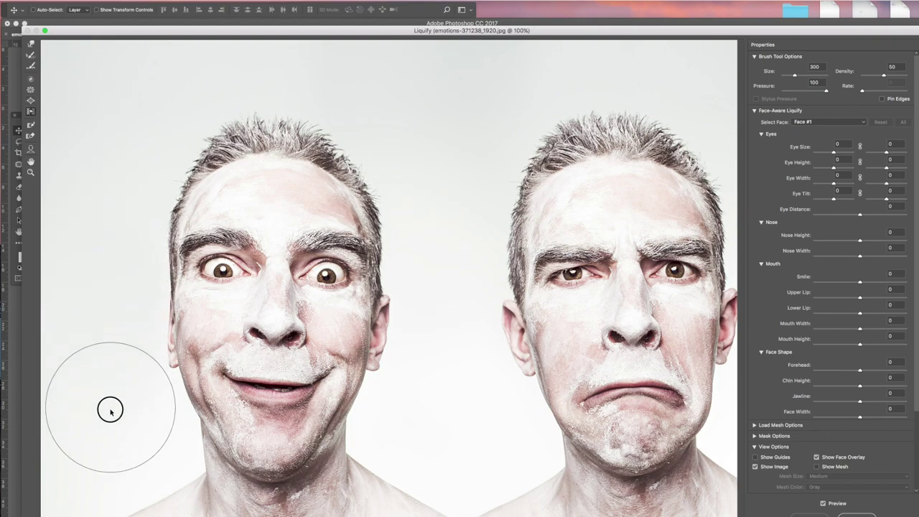
key("ctrl+z")
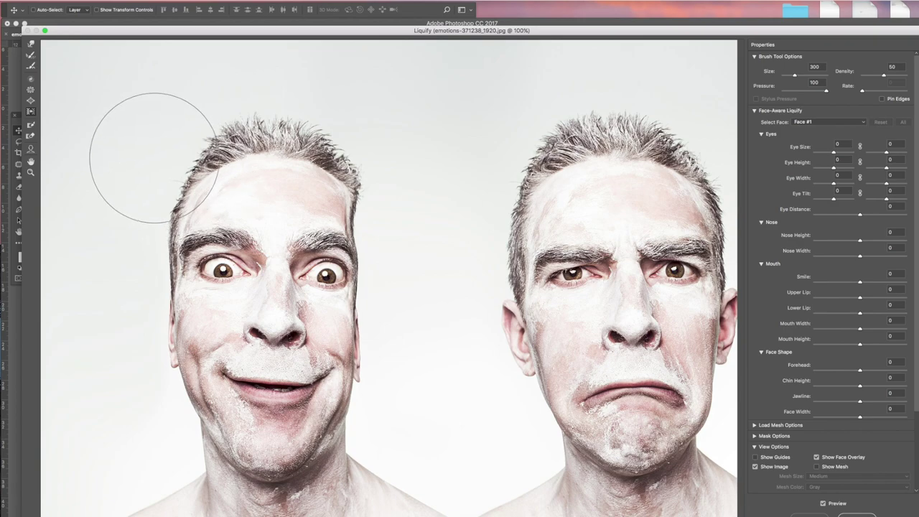
left_click(31, 55)
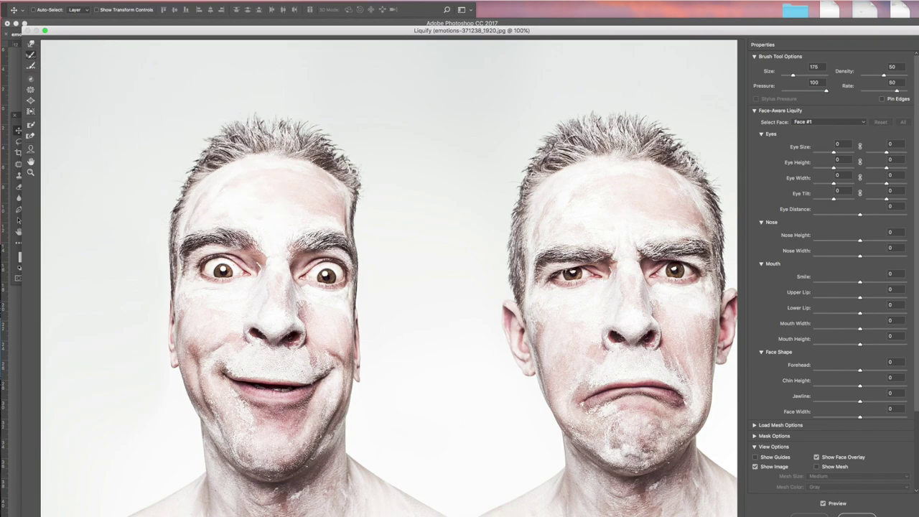
mouse_move(181, 199)
left_mouse_down()
mouse_move(153, 459)
mouse_move(174, 349)
mouse_move(182, 186)
mouse_move(137, 407)
left_mouse_up()
mouse_move(381, 58)
left_mouse_down()
mouse_move(371, 445)
mouse_move(402, 343)
left_mouse_up()
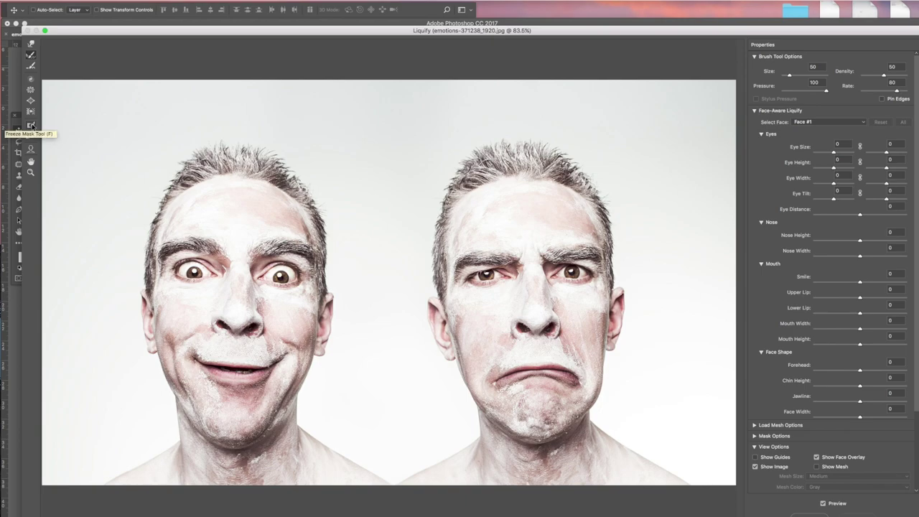
Mask the smiling man's ear on the image's right side with Freeze Mask and clear the mask with Thaw Mask, both at brush size 100.
left_click(31, 126)
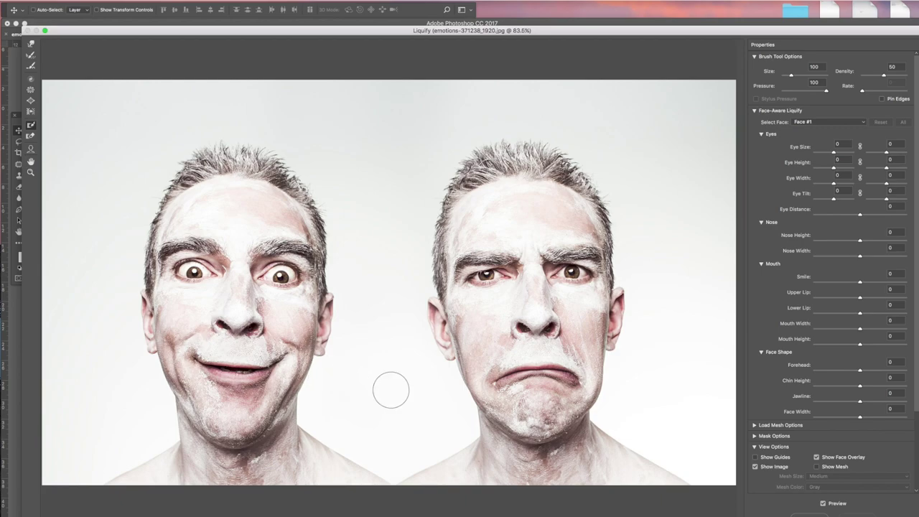
mouse_move(328, 374)
left_mouse_down()
mouse_move(329, 288)
mouse_move(326, 363)
mouse_move(333, 299)
mouse_move(329, 350)
left_mouse_up()
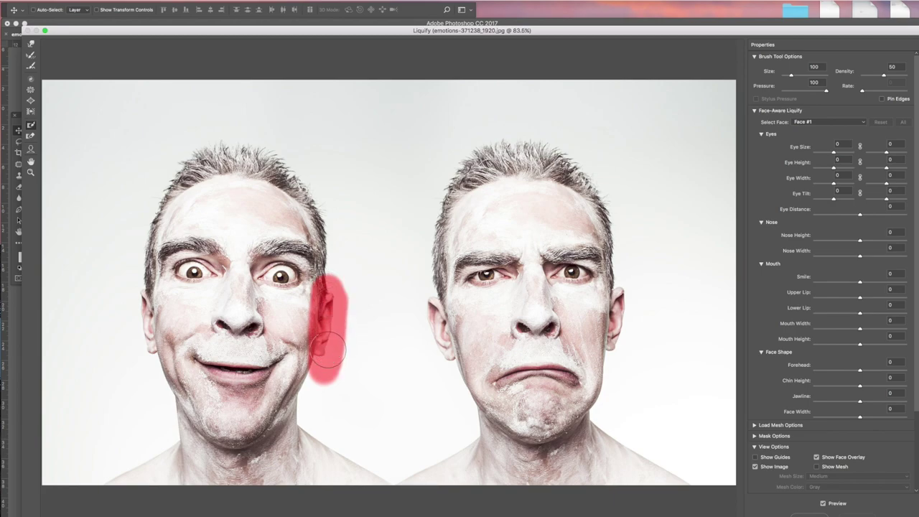
key("w")
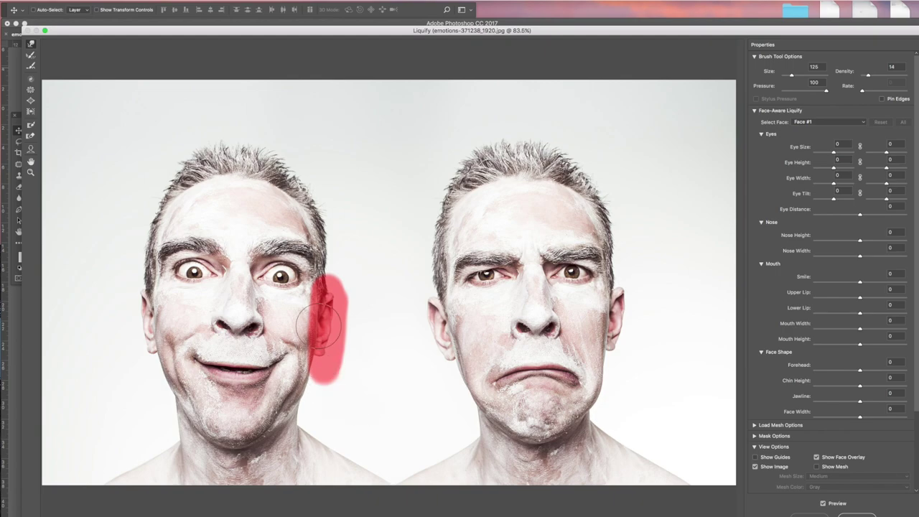
left_click(29, 140)
mouse_move(361, 271)
left_mouse_down()
mouse_move(339, 414)
mouse_move(337, 267)
mouse_move(325, 367)
mouse_move(323, 257)
mouse_move(330, 337)
left_mouse_up()
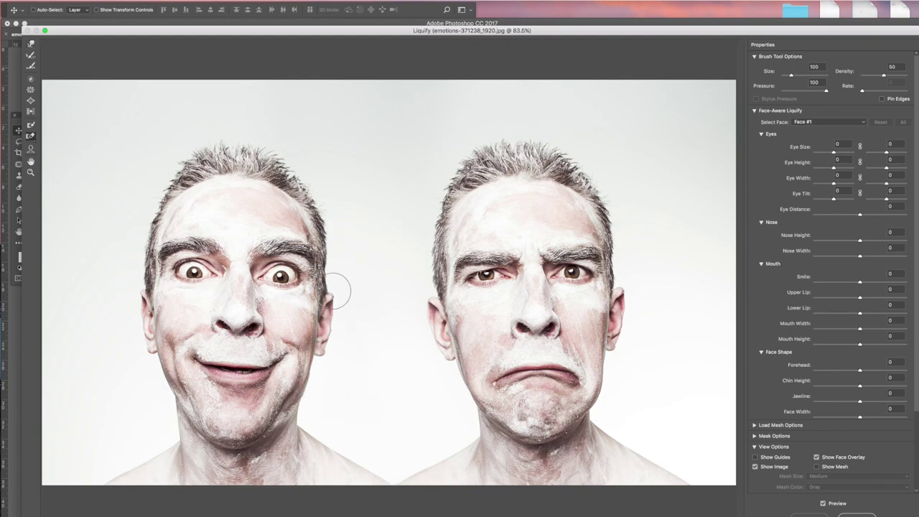
Reshape the frowning man's face with the Face tool: forehead -45, chin height 22, face width 82 and nose width -40.
left_click(30, 150)
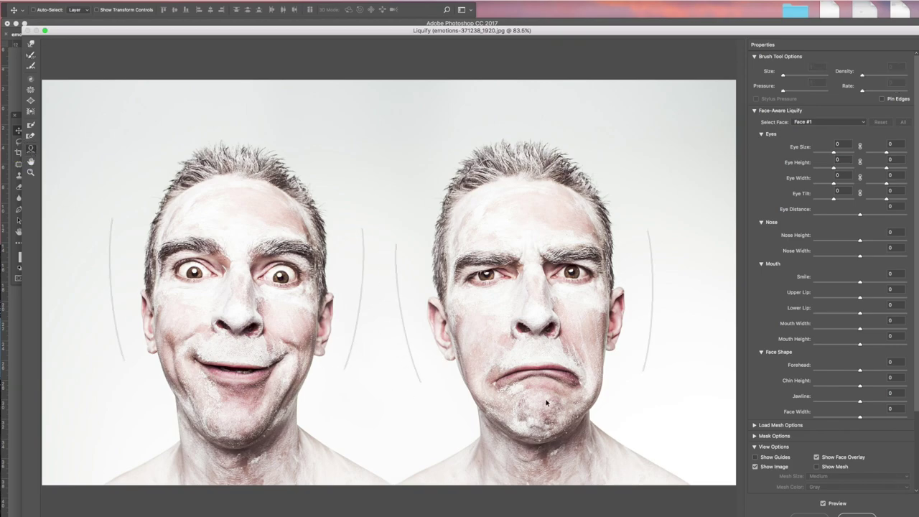
mouse_move(528, 191)
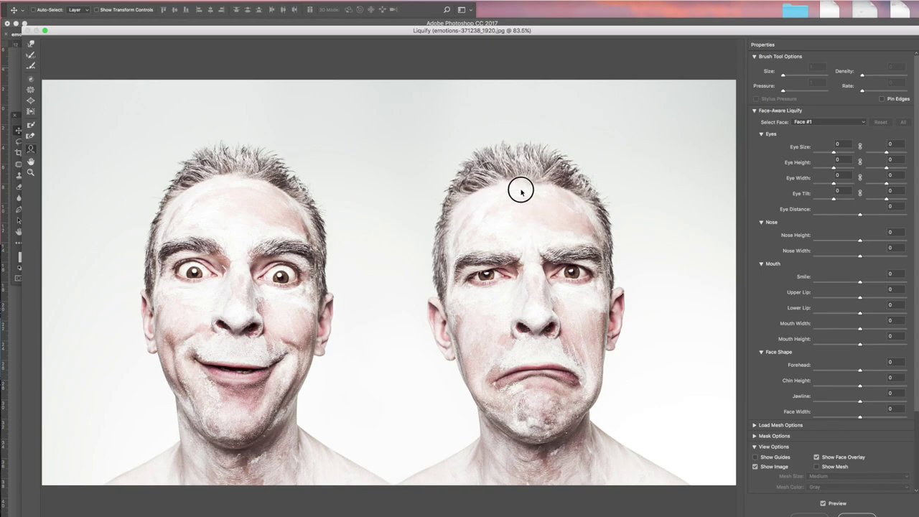
left_click_drag(521, 191, 507, 201)
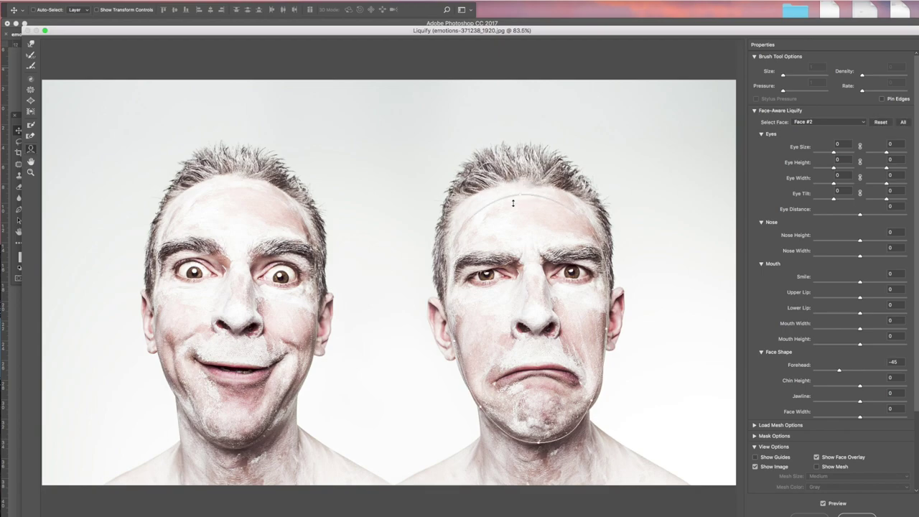
mouse_move(540, 444)
left_mouse_down()
mouse_move(538, 426)
mouse_move(538, 436)
left_mouse_up()
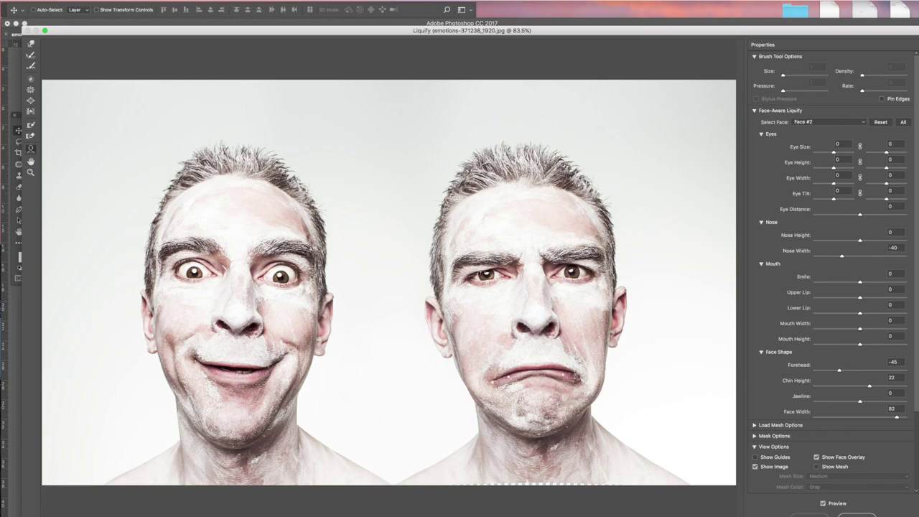
Adjust the frowning man's mouth to smile 100, upper lip -6 and lower lip -41.
left_click_drag(575, 371, 576, 361)
left_click_drag(860, 282, 905, 281)
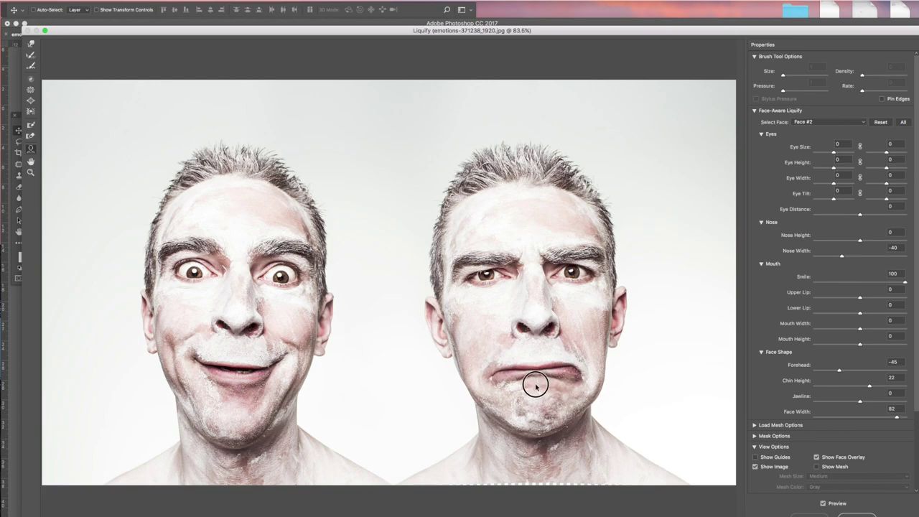
left_click_drag(529, 382, 536, 372)
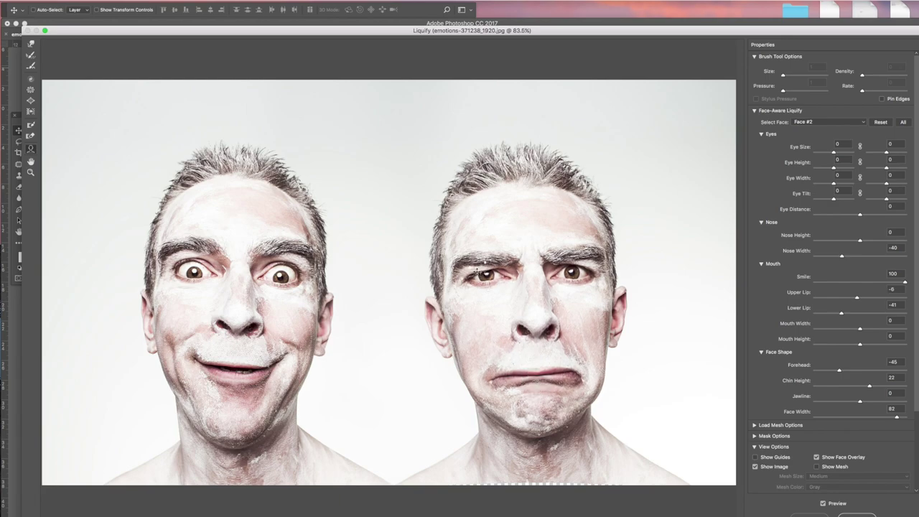
Set the frowning man's first eye size to 24, eye widths to 37 and 28, forehead to -100 and chin height to 34.
mouse_move(473, 265)
left_mouse_down()
mouse_move(477, 258)
mouse_move(467, 263)
left_mouse_up()
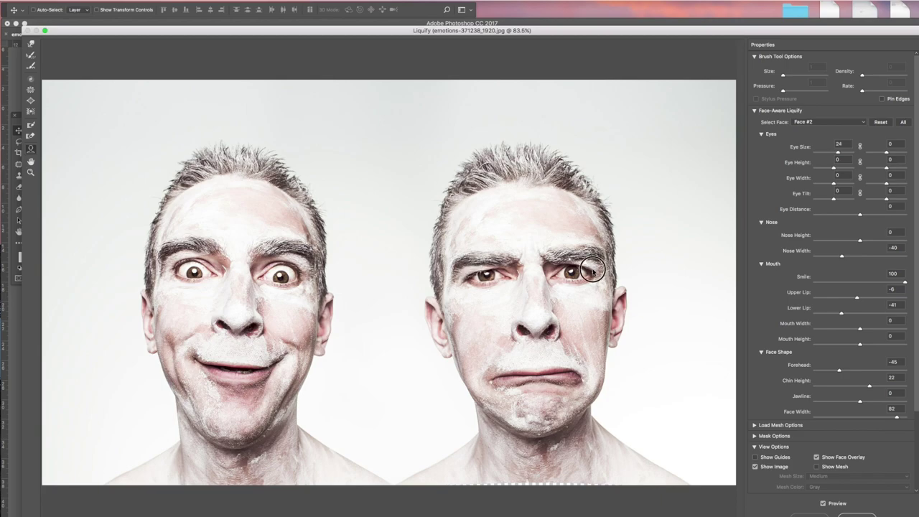
left_click_drag(593, 271, 599, 273)
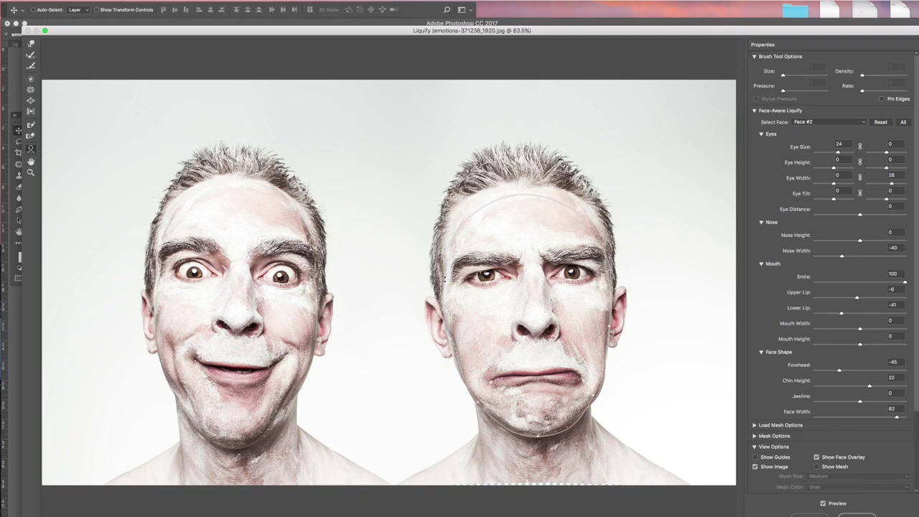
left_click_drag(466, 278, 456, 279)
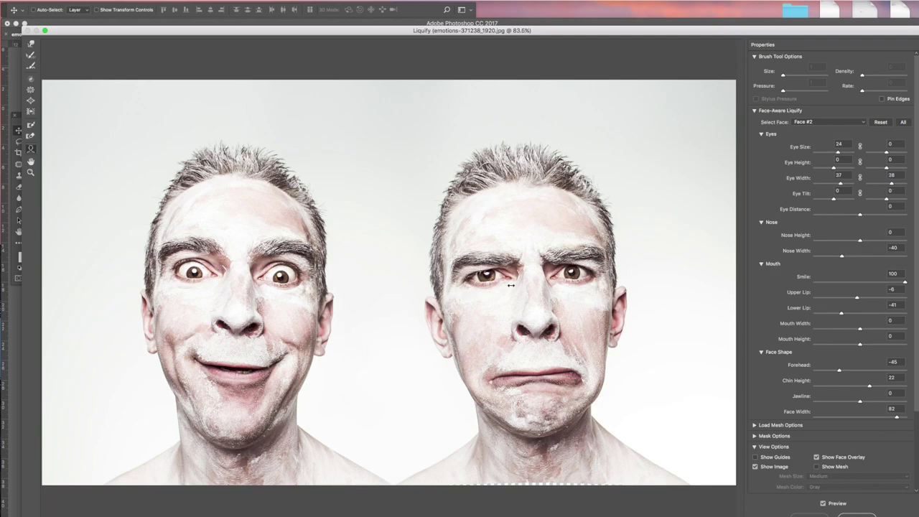
left_click_drag(534, 424, 536, 433)
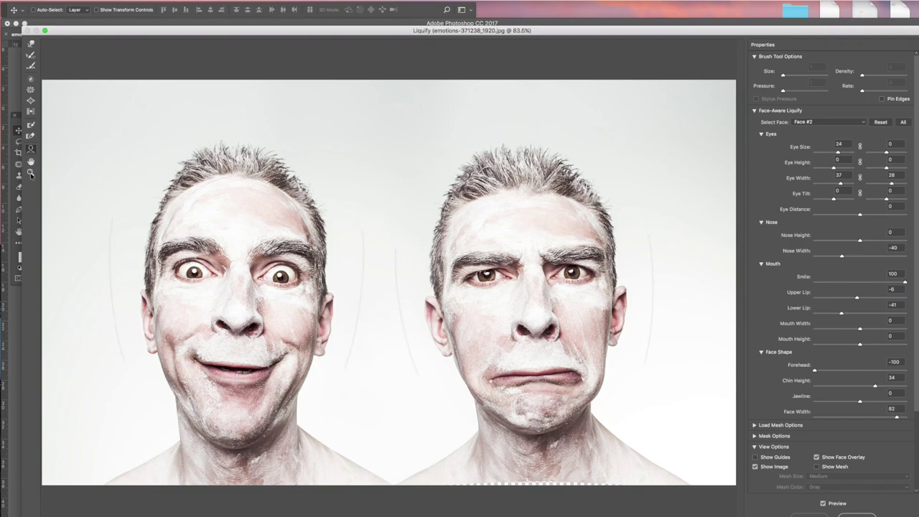
Switch to the Forward Warp tool, link the frowning man's eye sizes and set both to -33.
left_click(31, 45)
mouse_move(839, 154)
left_mouse_down()
mouse_move(852, 152)
mouse_move(832, 152)
left_mouse_up()
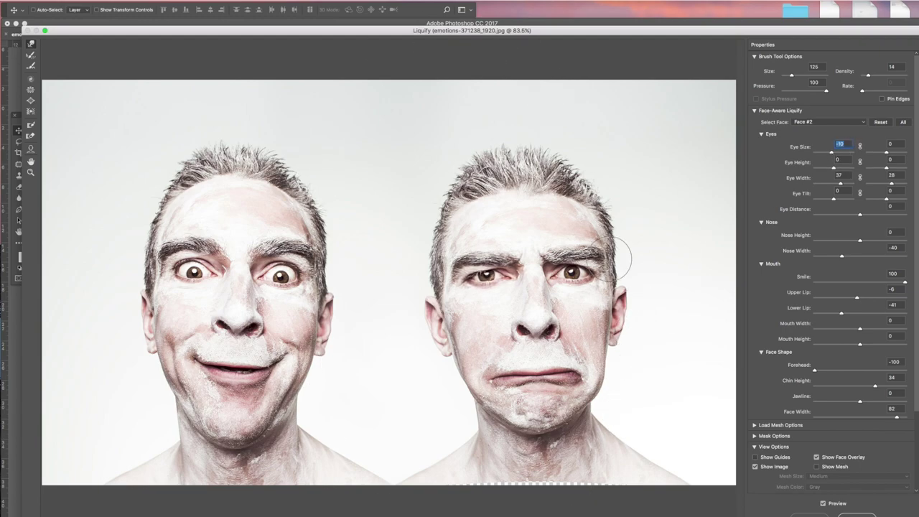
mouse_move(833, 155)
left_mouse_down()
mouse_move(855, 156)
mouse_move(800, 154)
mouse_move(832, 153)
left_mouse_up()
type("1")
mouse_move(836, 155)
left_mouse_down()
mouse_move(856, 156)
mouse_move(827, 153)
left_mouse_up()
Set the frowning man's nose height to -17, nose width -7, upper lip -5, lower lip -10, mouth width -39 and mouth height -14.
mouse_move(860, 240)
left_mouse_down()
mouse_move(870, 240)
mouse_move(837, 240)
mouse_move(872, 240)
mouse_move(829, 237)
mouse_move(874, 240)
mouse_move(838, 240)
mouse_move(852, 242)
mouse_move(854, 257)
mouse_move(875, 259)
mouse_move(836, 257)
mouse_move(881, 261)
mouse_move(858, 256)
left_mouse_up()
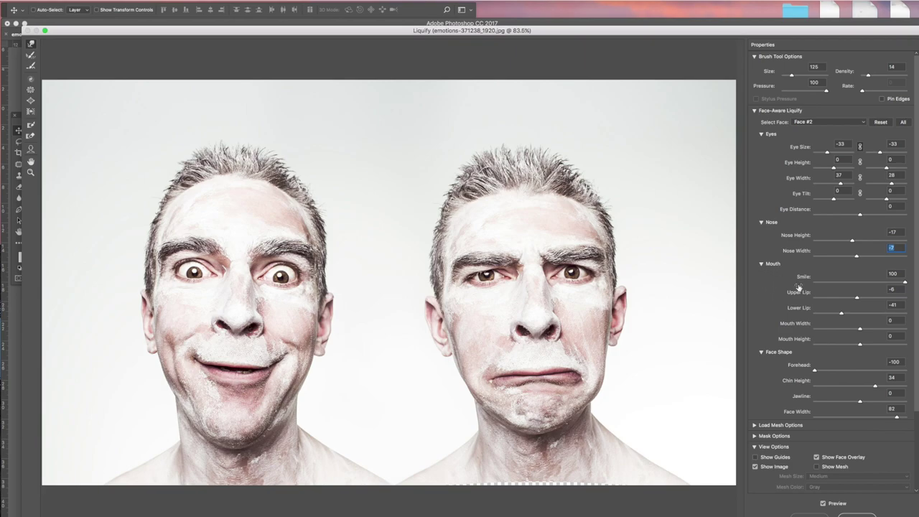
left_click_drag(904, 283, 854, 346)
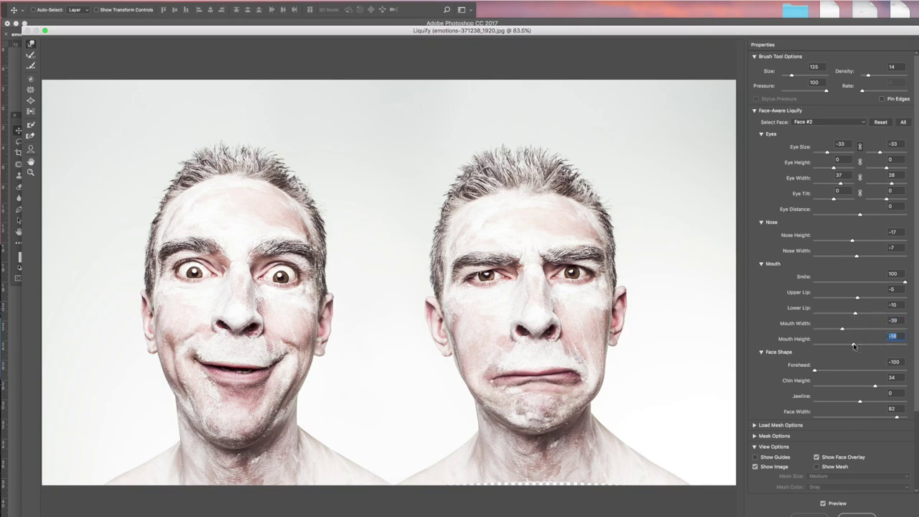
Set the frowning man's forehead to -70, chin height to 7 and jawline to -57, reduce his face width, and apply the Liquify filter.
mouse_move(815, 372)
left_mouse_down()
mouse_move(829, 371)
mouse_move(814, 372)
left_mouse_up()
left_click_drag(816, 372, 834, 401)
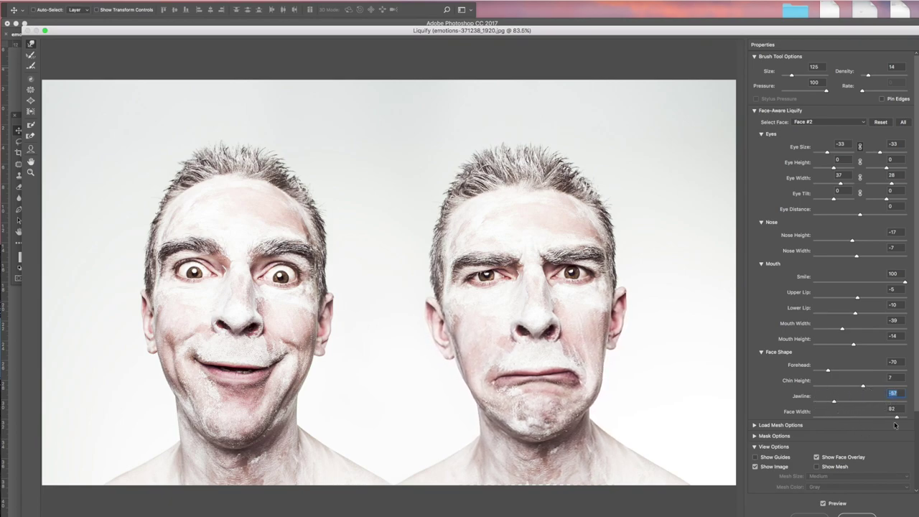
left_click_drag(896, 419, 826, 421)
left_click(858, 514)
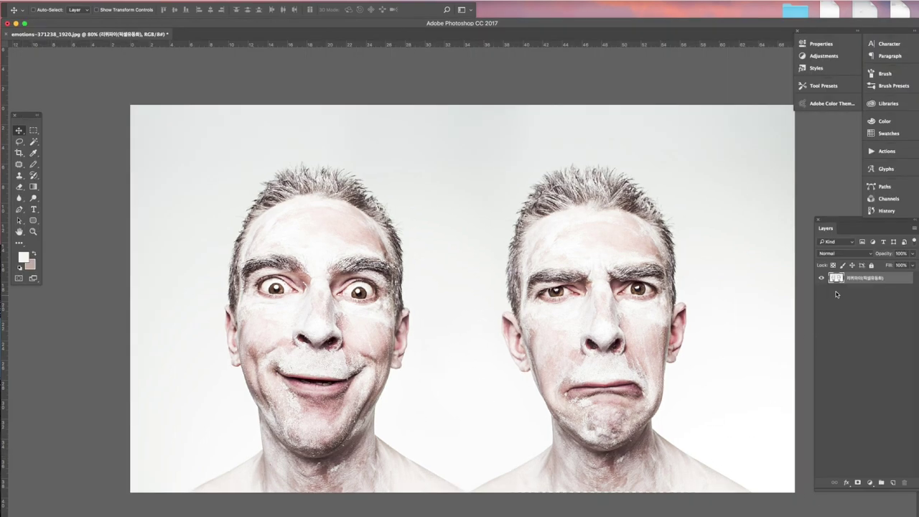
Compare the original image snapshot with the Liquify state in the document's history, and return to the Liquify state.
left_click(886, 213)
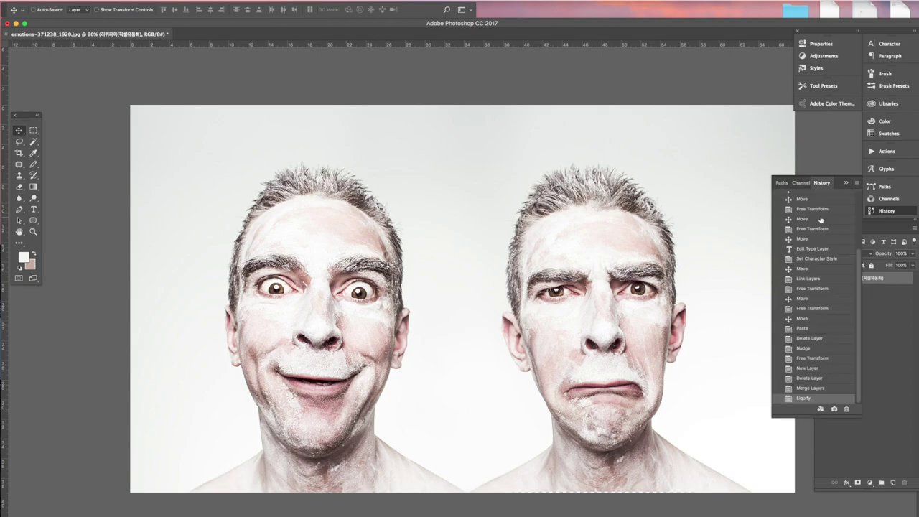
scroll(821, 220, "up", 5)
left_click(810, 196)
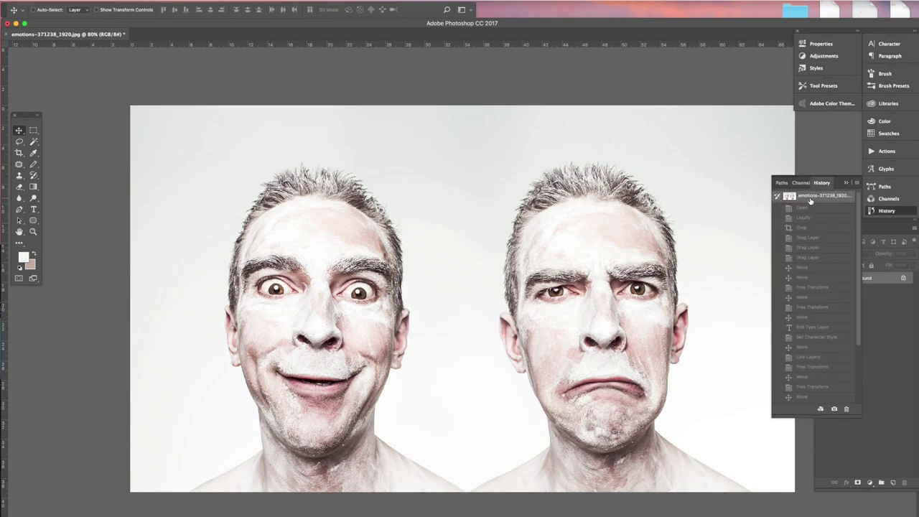
scroll(835, 398, "down", 5)
left_click(835, 398)
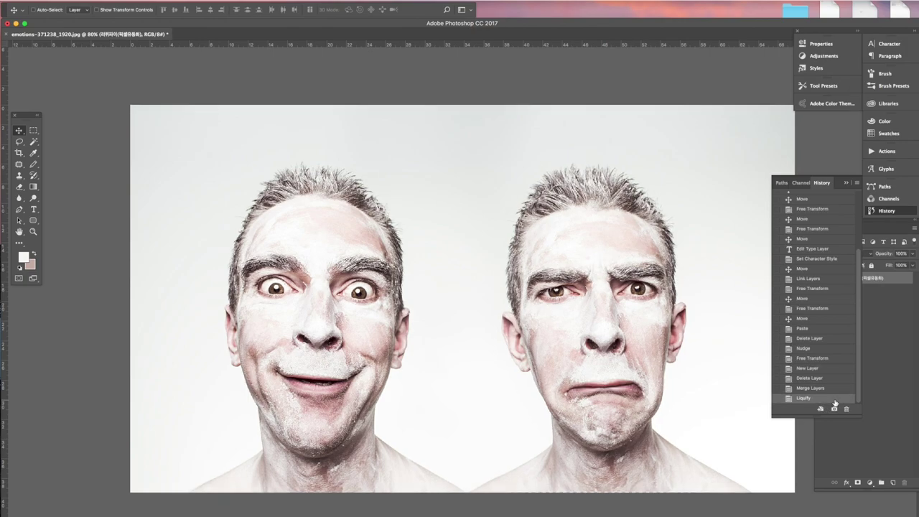
left_click(874, 377)
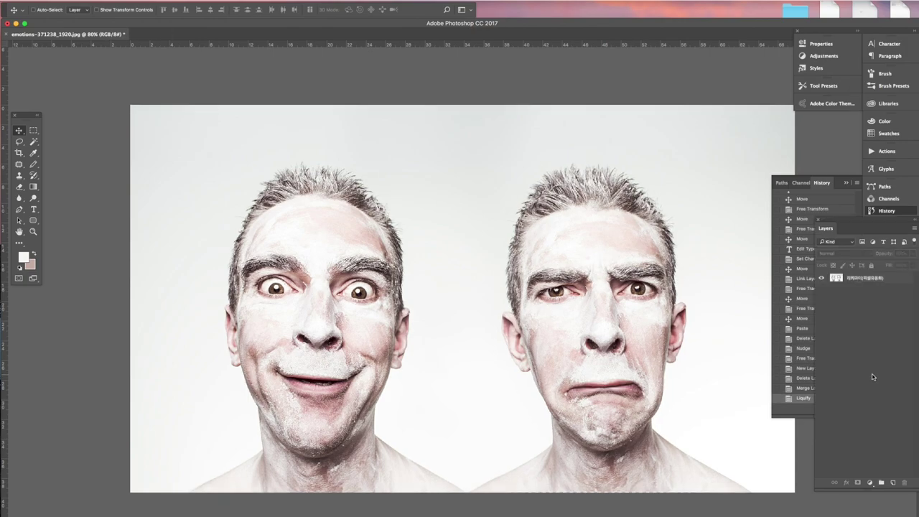